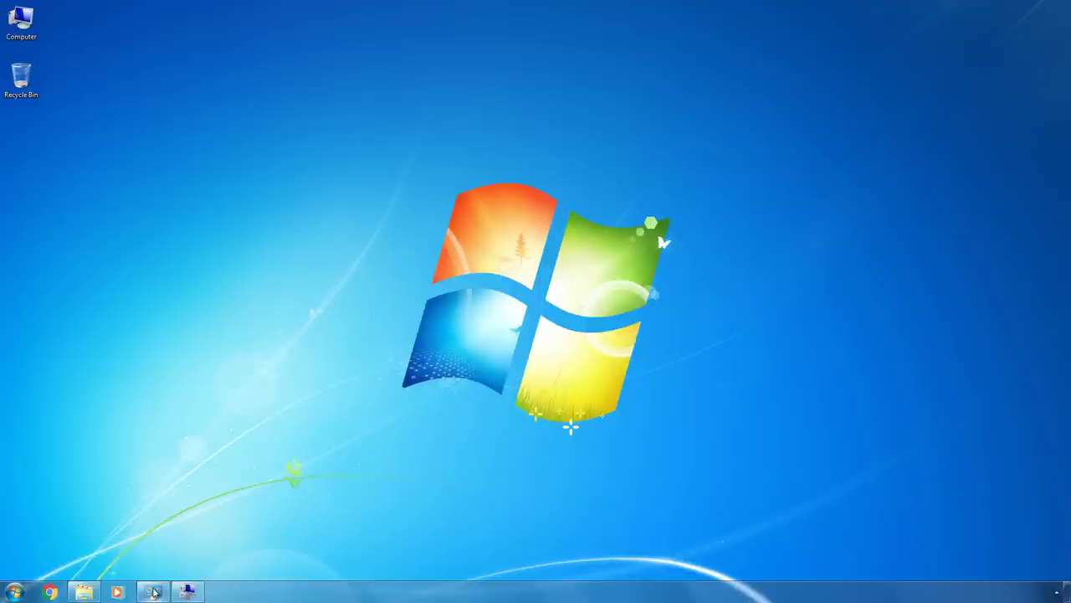
# Step: Review the computer's basic system information and the disk volumes in Disk Management, minimizing each window after viewing
pyautogui.click(154, 593)
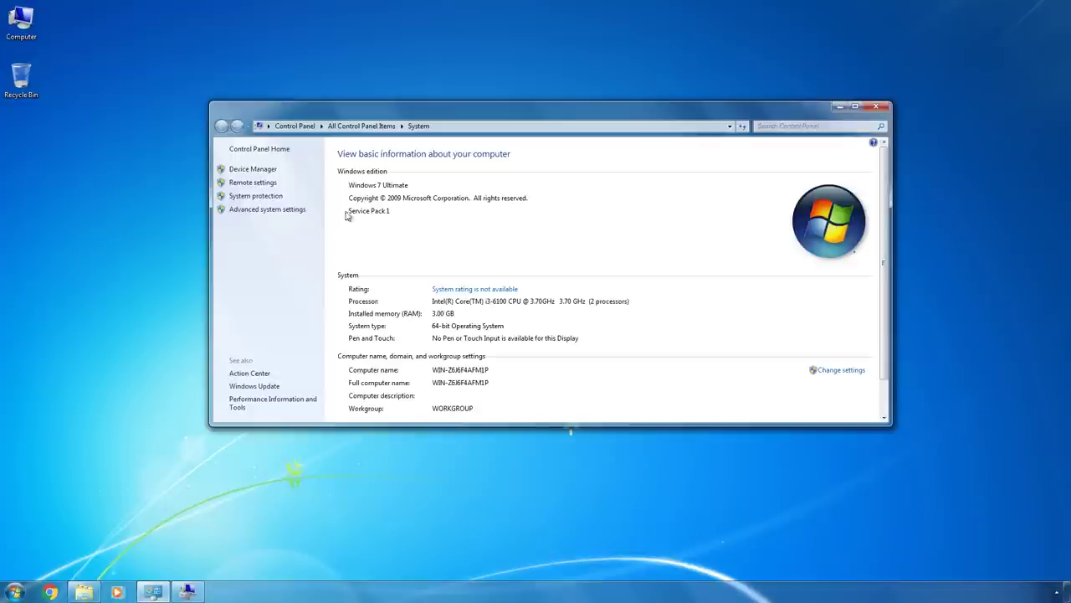
pyautogui.click(840, 107)
pyautogui.click(188, 592)
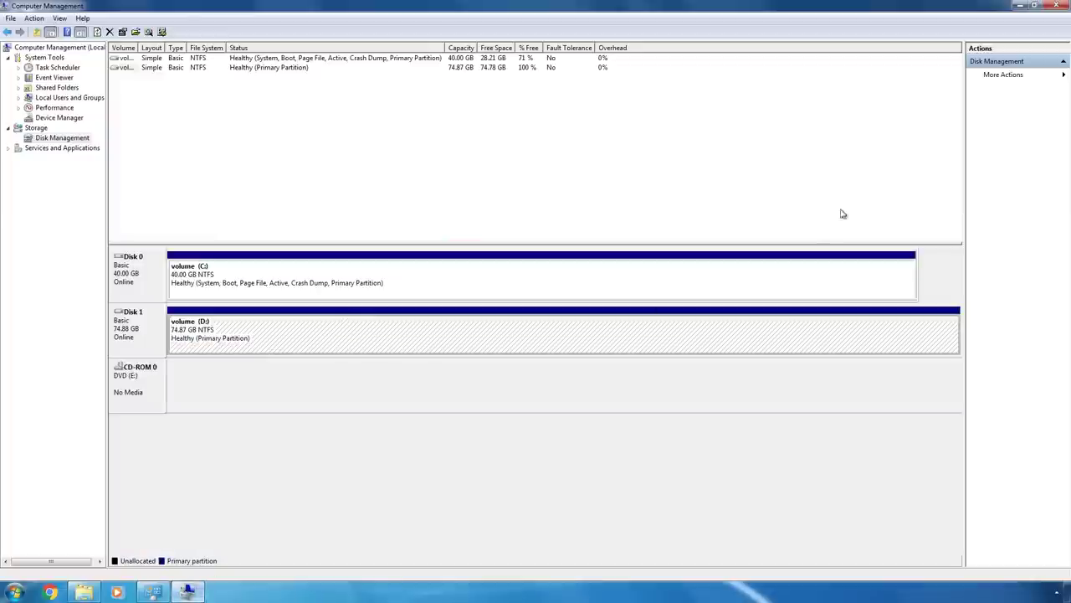
pyautogui.click(1020, 6)
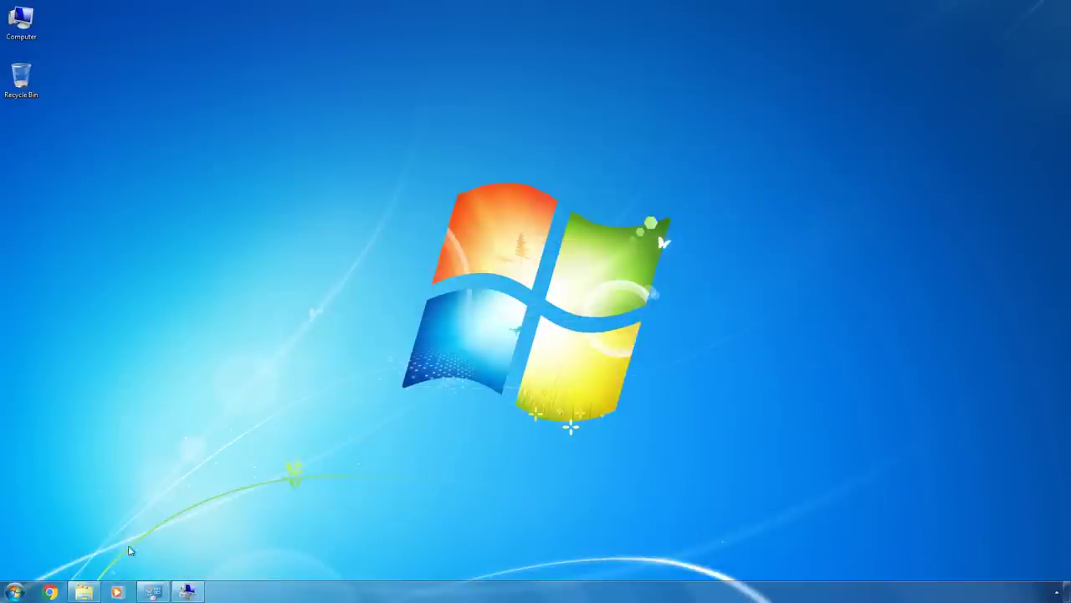
# Step: Rename the C: volume to "Windows 7" in the Computer folder
pyautogui.click(83, 592)
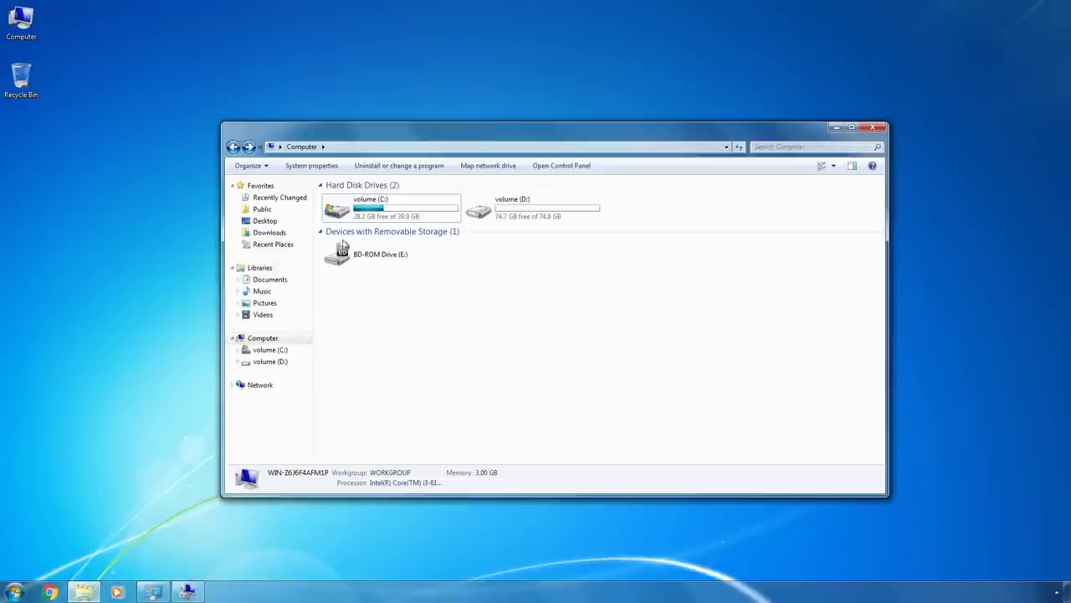
pyautogui.click(364, 209)
pyautogui.press('F2')
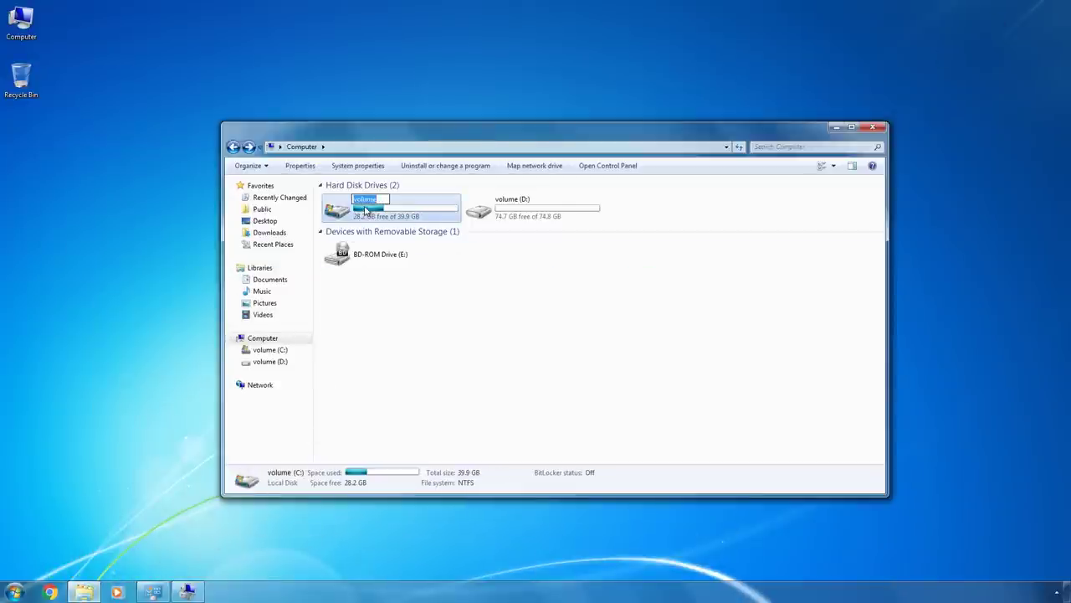
pyautogui.write('Windows 7')
pyautogui.press('Return')
pyautogui.press('Return')
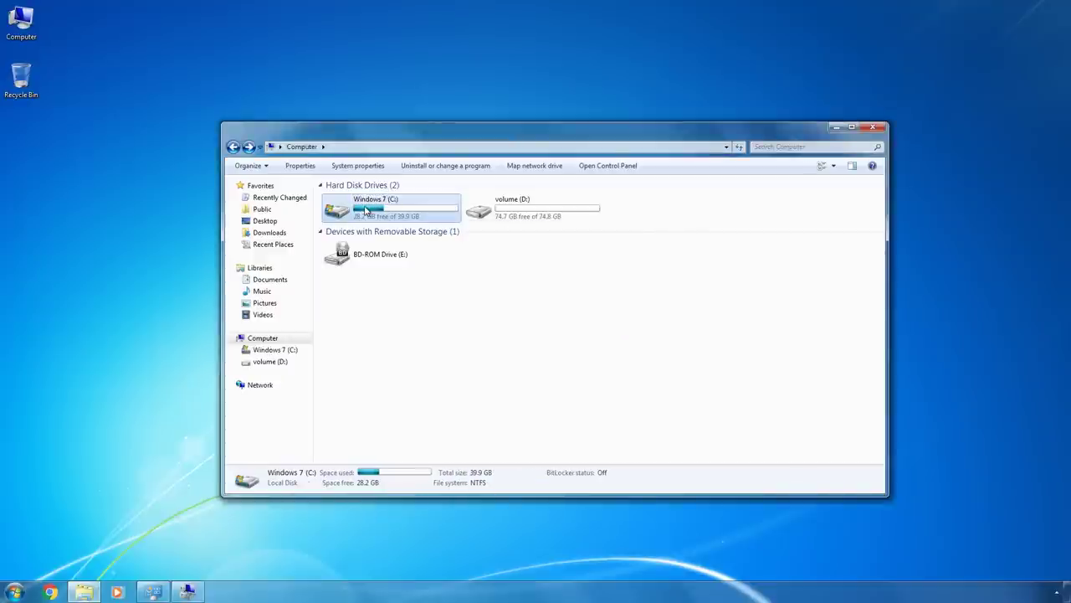
# Step: Rename the D: volume to "Windows 10" and minimize the Computer window
pyautogui.press('Right')
pyautogui.press('F2')
pyautogui.write('Windows 10')
pyautogui.press('Return')
pyautogui.press('Return')
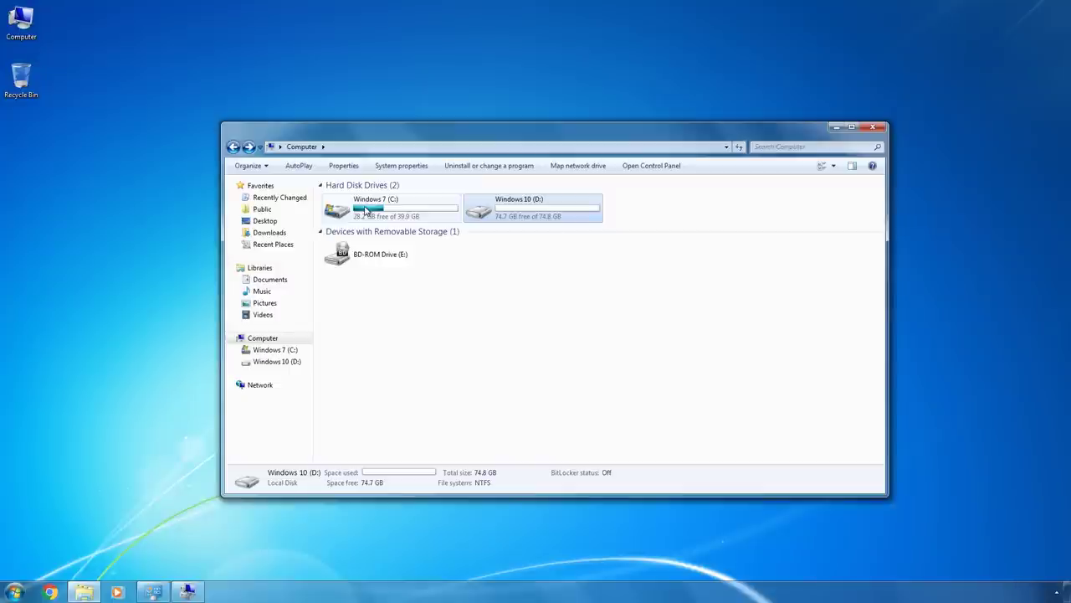
pyautogui.click(833, 129)
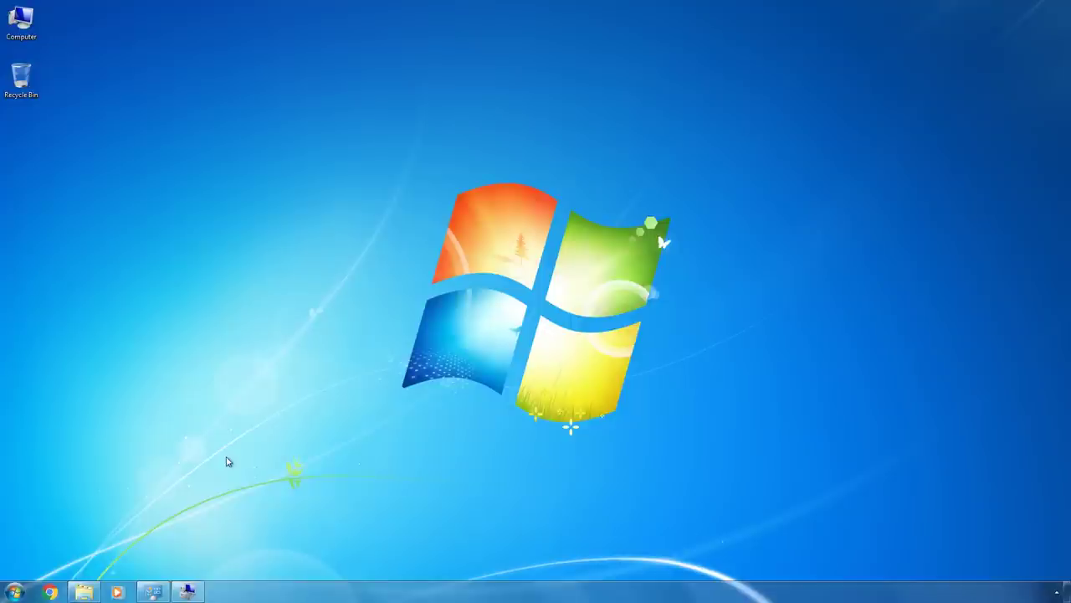
# Step: Restart the computer from Windows 7
pyautogui.click(14, 592)
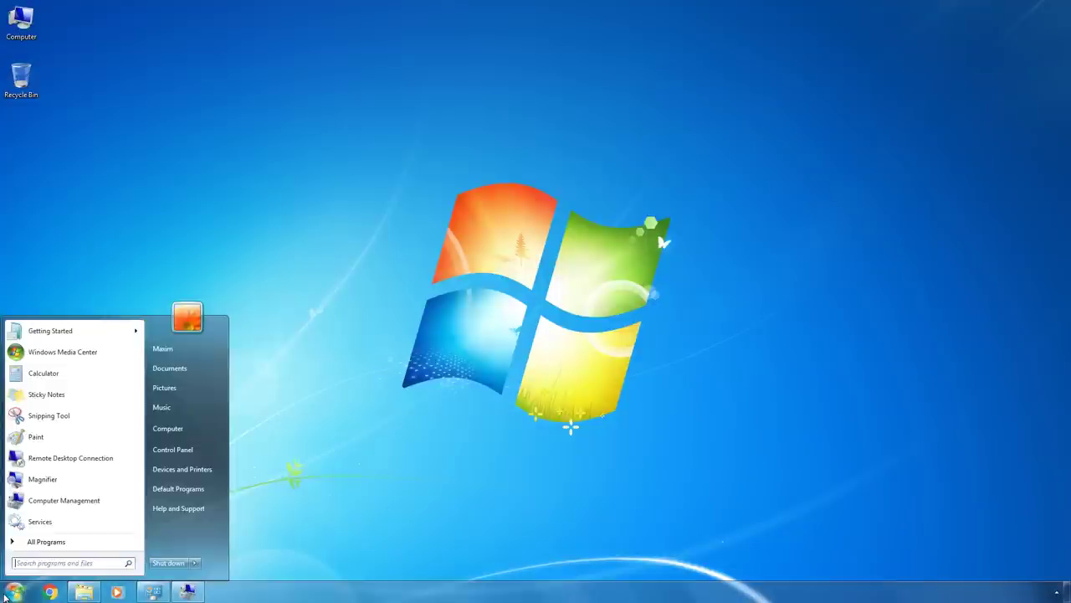
pyautogui.moveTo(196, 563)
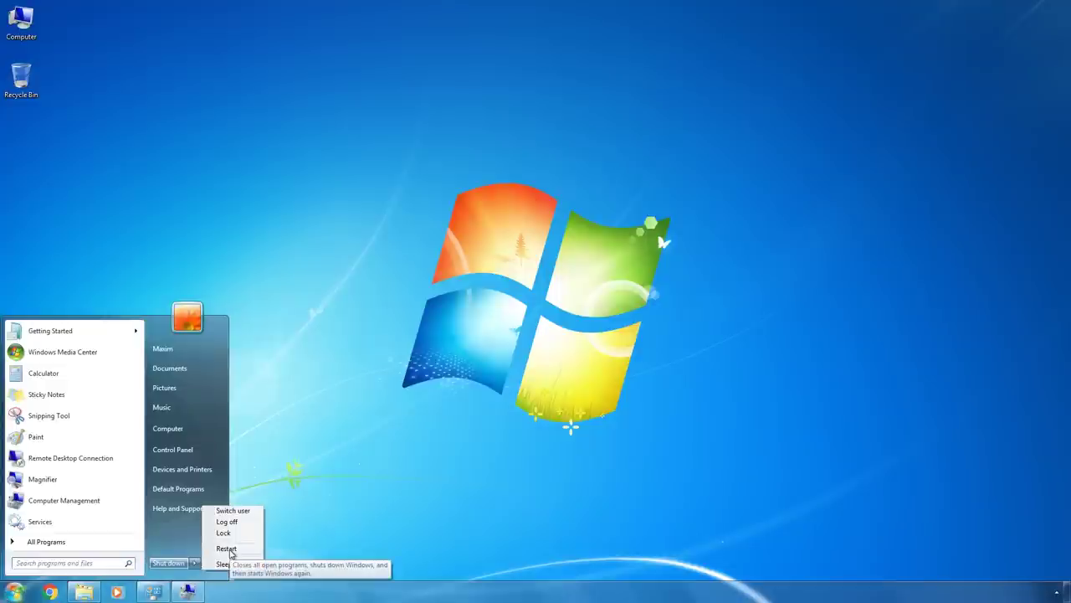
pyautogui.click(227, 549)
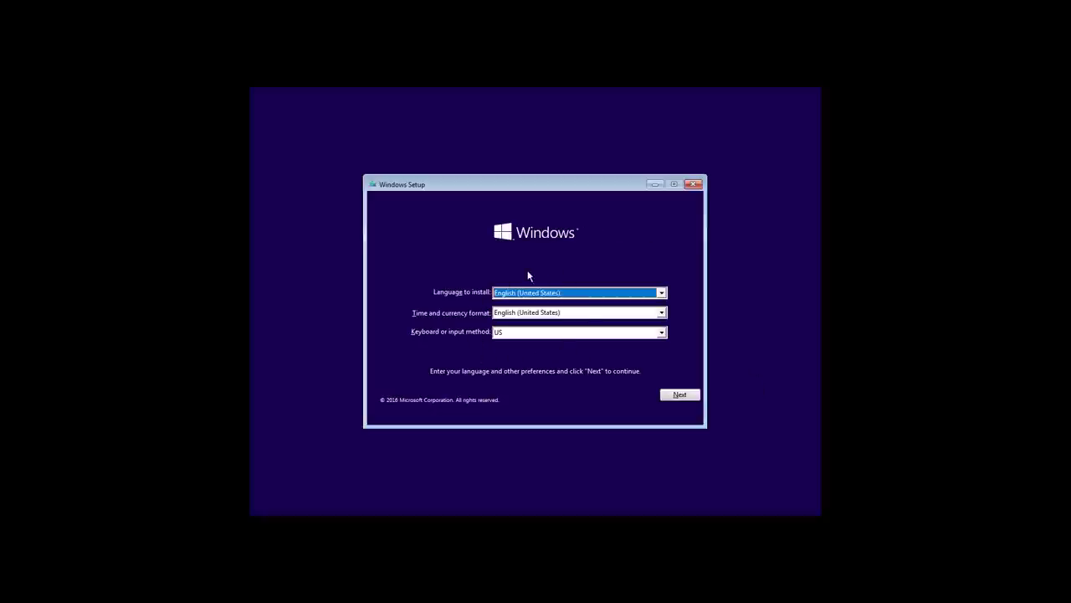
# Step: Continue Windows Setup with English (United States) and the US keyboard, and accept the license terms
pyautogui.click(680, 396)
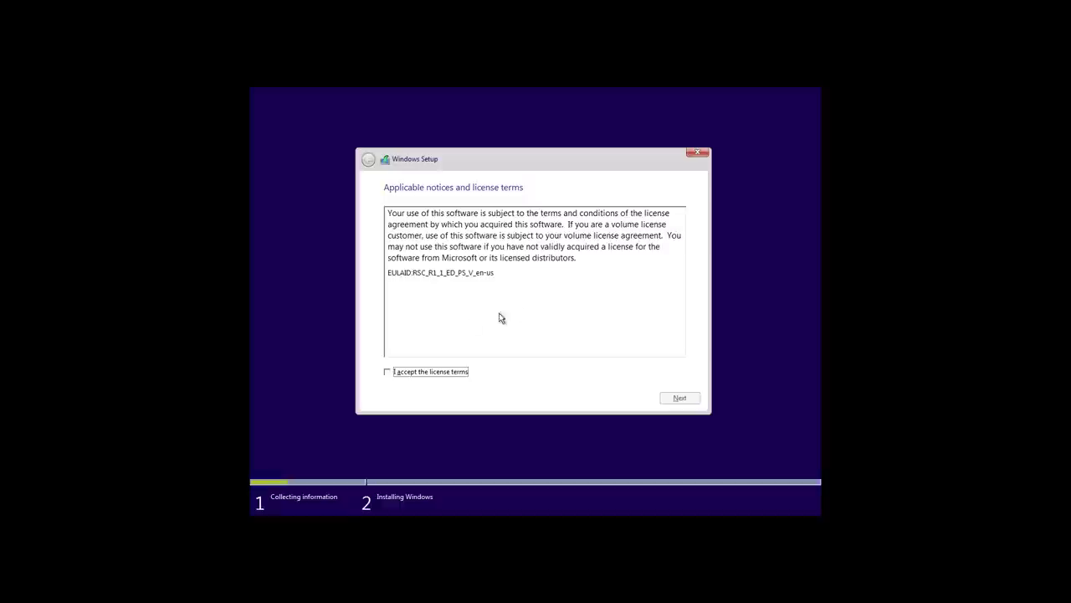
pyautogui.click(386, 372)
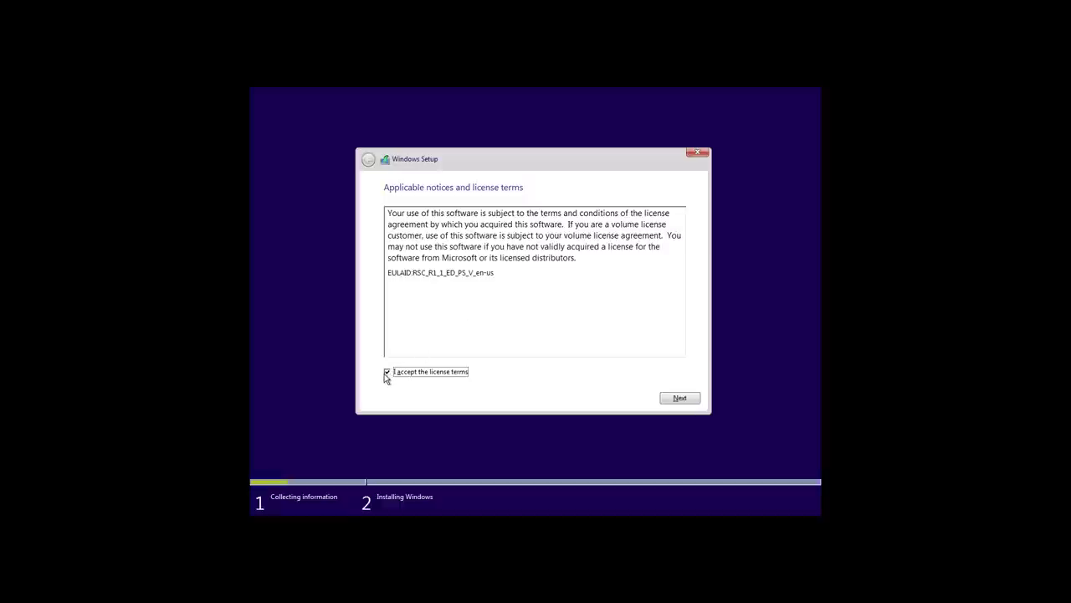
pyautogui.click(687, 397)
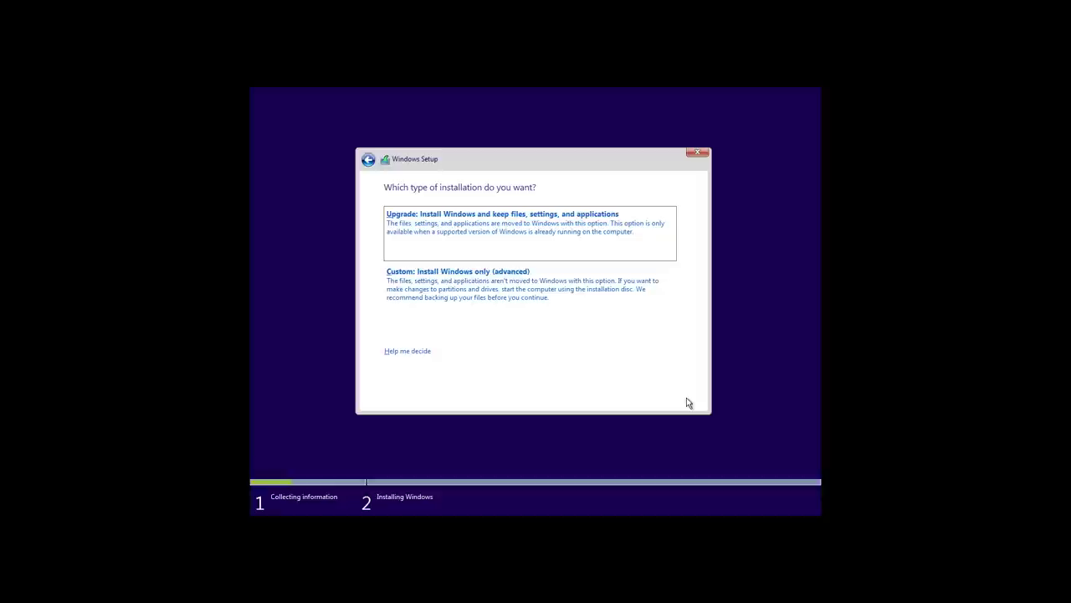
# Step: Choose the custom installation and install Windows on Drive 1 Partition 2: Windows 10
pyautogui.click(560, 300)
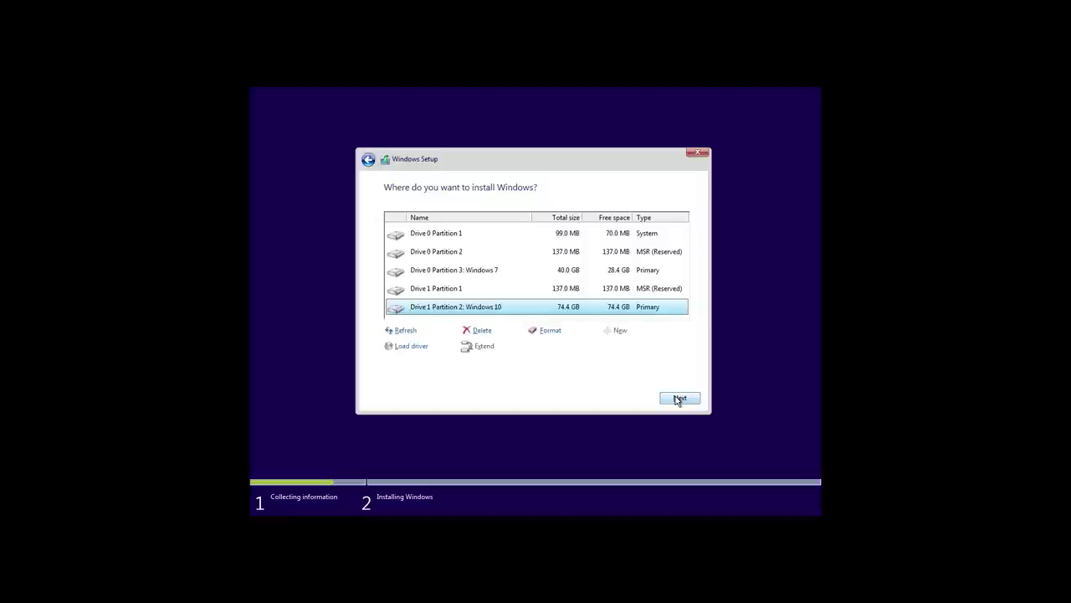
pyautogui.click(679, 398)
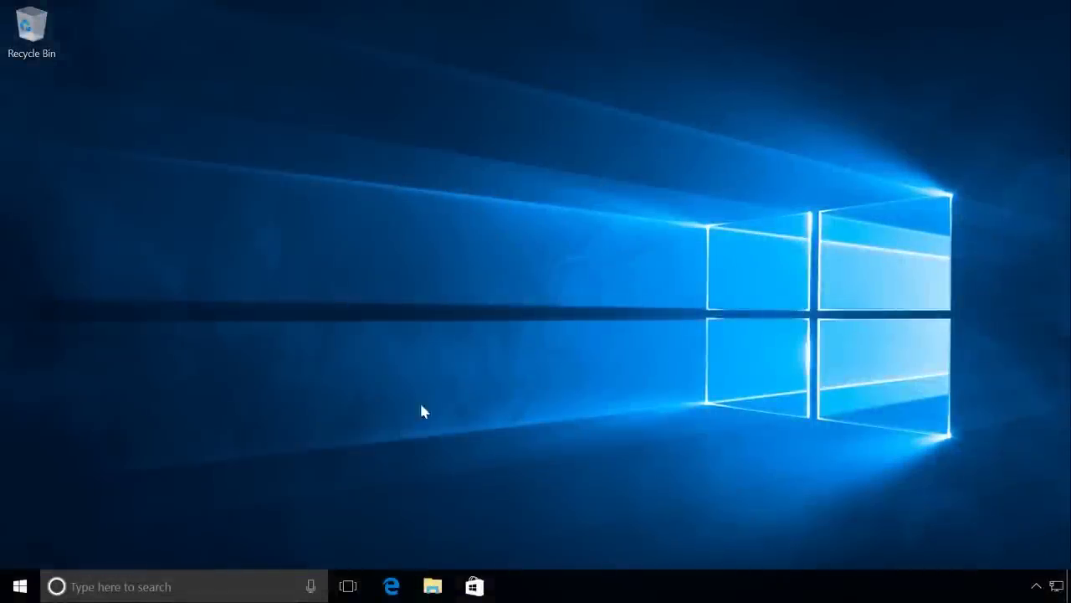
# Step: Restart the computer from Windows 10
pyautogui.click(18, 585)
pyautogui.click(20, 551)
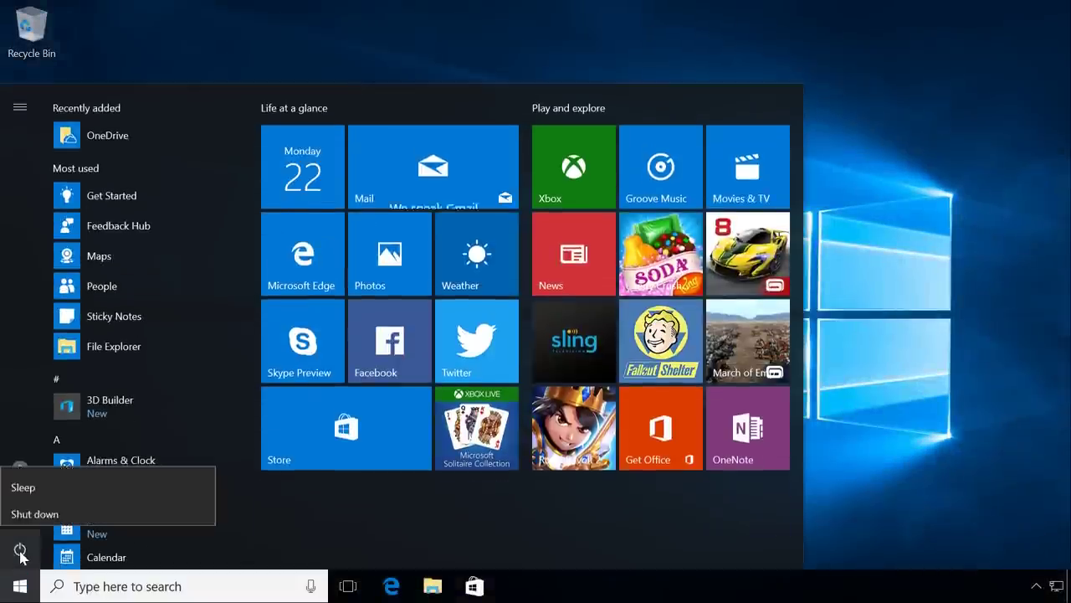
pyautogui.click(34, 506)
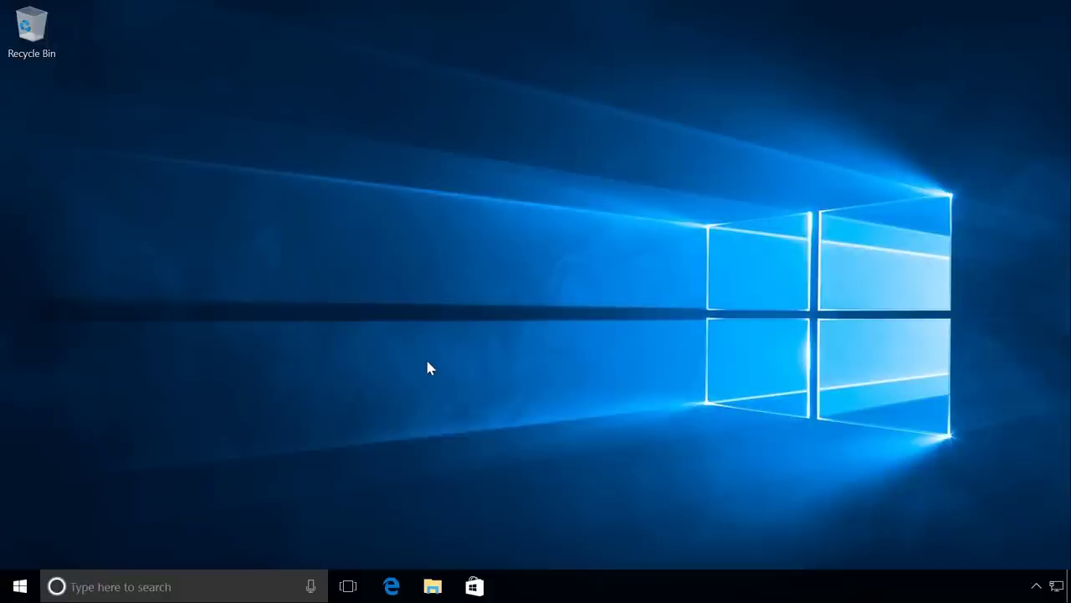
# Step: Run msconfig and set Windows 7 (D:\Windows) as the default operating system in the boot settings
pyautogui.press('super+r')
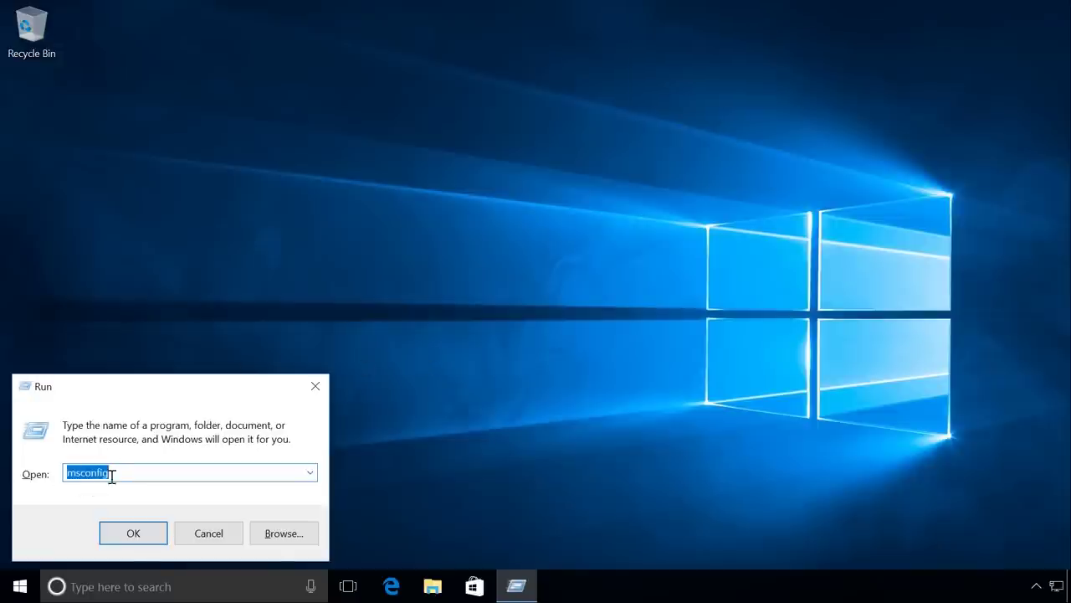
pyautogui.click(132, 536)
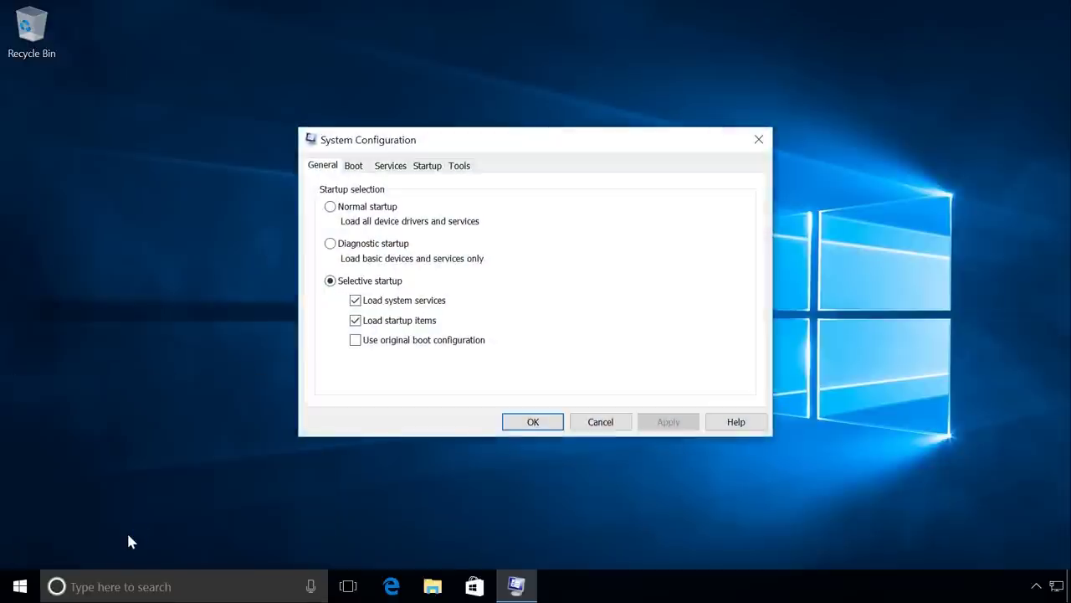
pyautogui.click(354, 168)
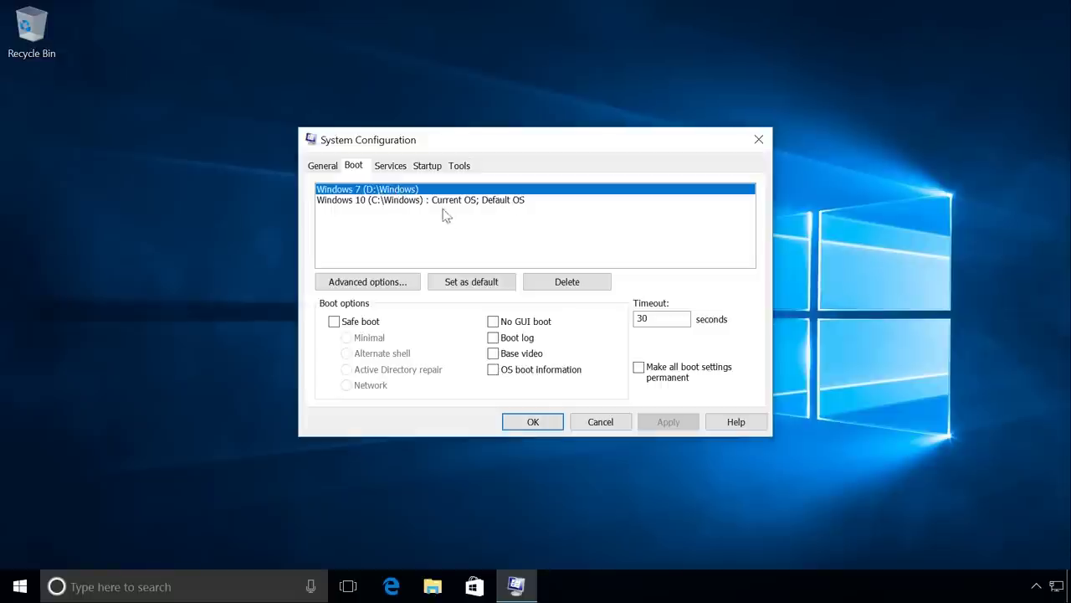
pyautogui.click(472, 285)
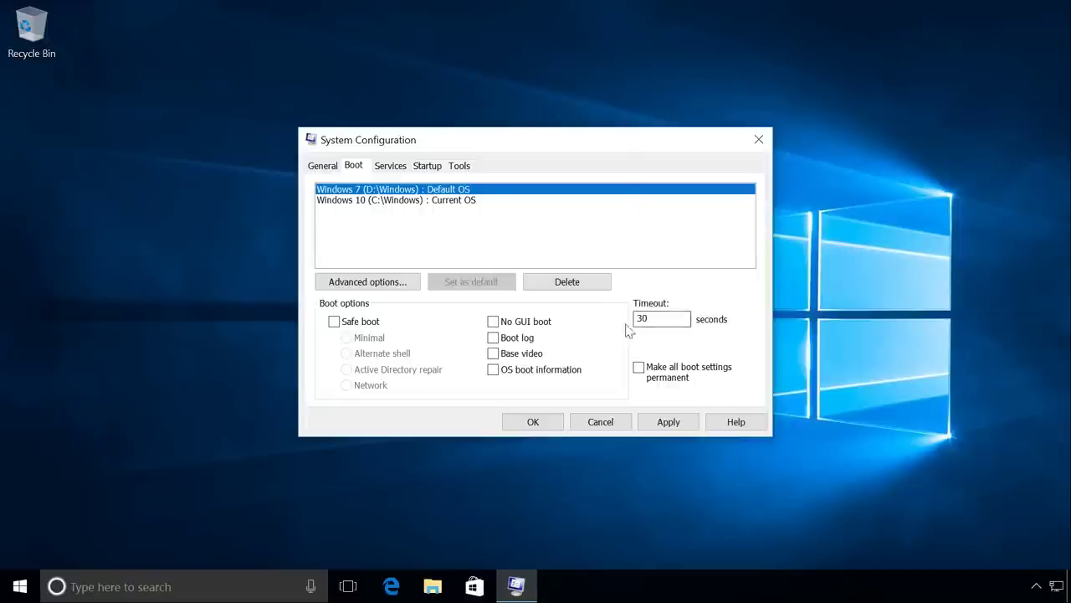
# Step: Set the boot menu timeout to 60 seconds and apply the boot configuration changes
pyautogui.click(660, 320)
pyautogui.press('BackSpace')
pyautogui.press('BackSpace')
pyautogui.write('60')
pyautogui.click(666, 421)
pyautogui.click(541, 425)
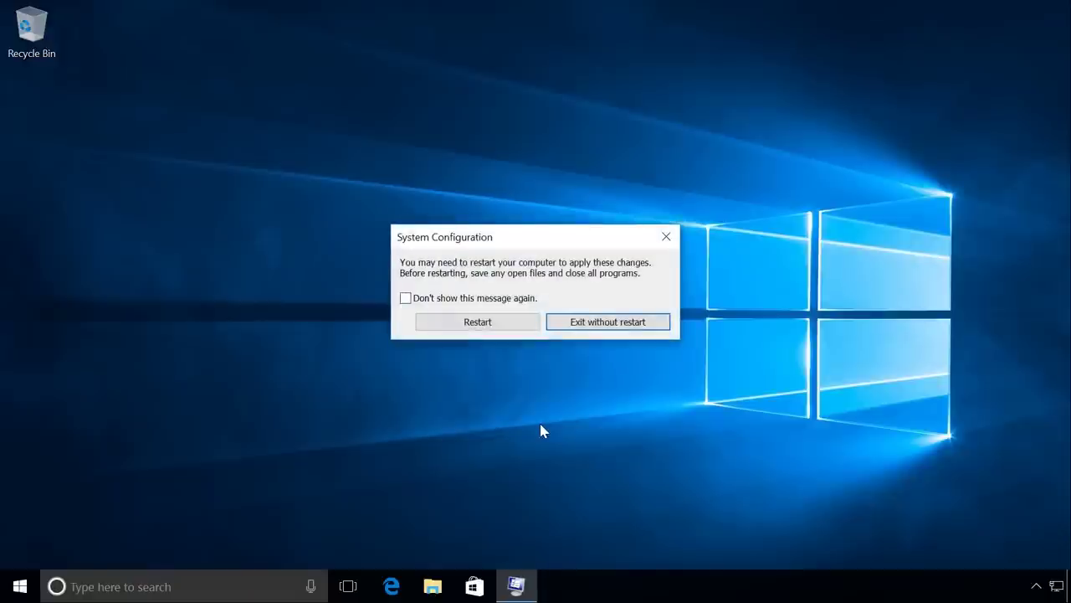
# Step: Restart the computer to apply the configuration and start Windows 7 from the boot menu
pyautogui.click(494, 327)
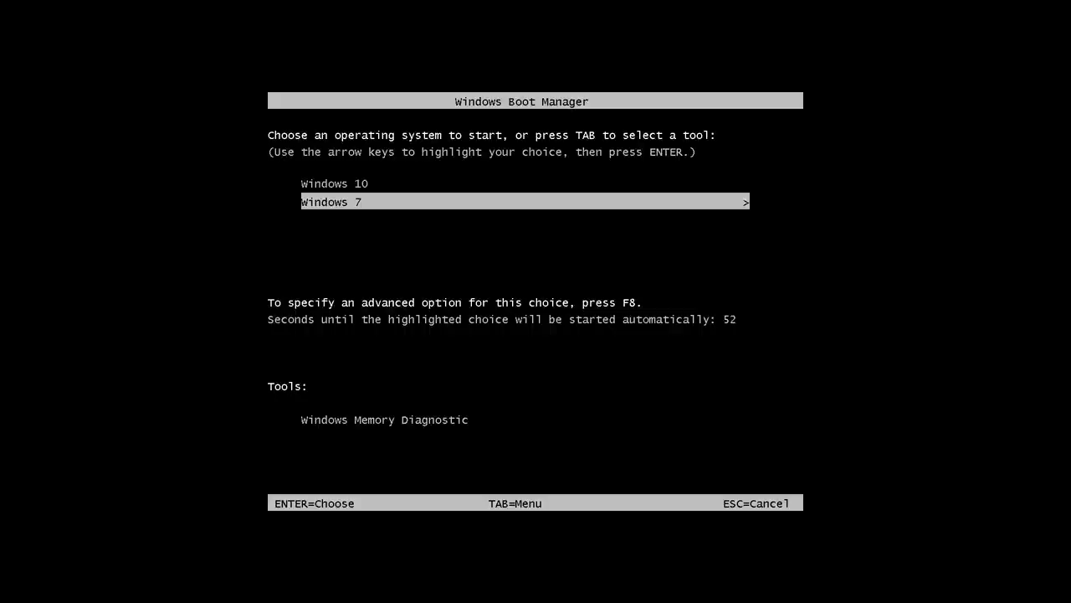
pyautogui.press('Return')
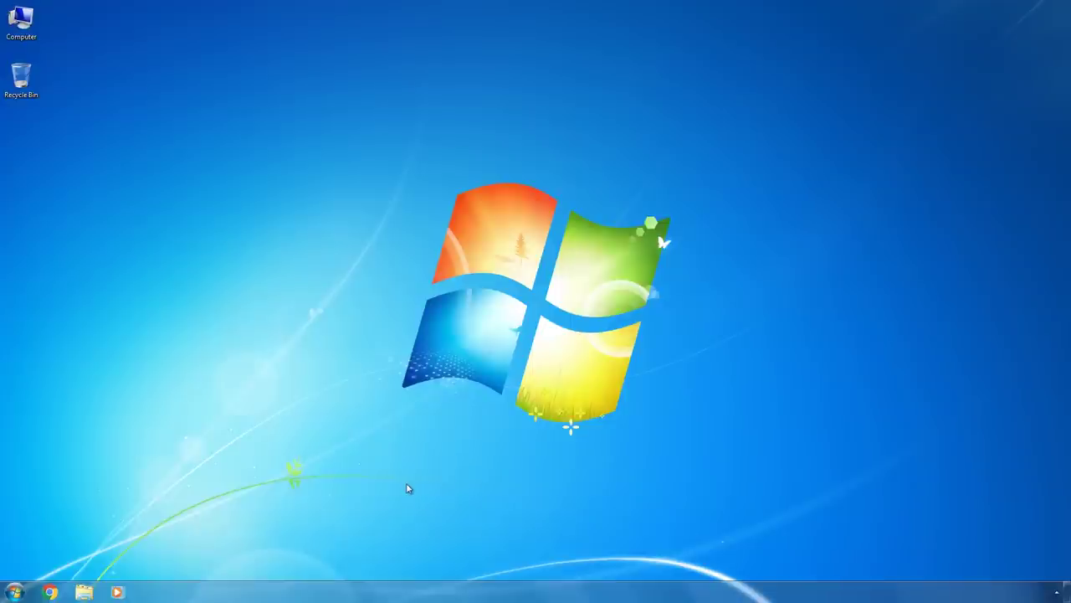
# Step: Restart the computer from Windows 7 and start Windows 10 from the boot menu
pyautogui.click(14, 591)
pyautogui.moveTo(194, 566)
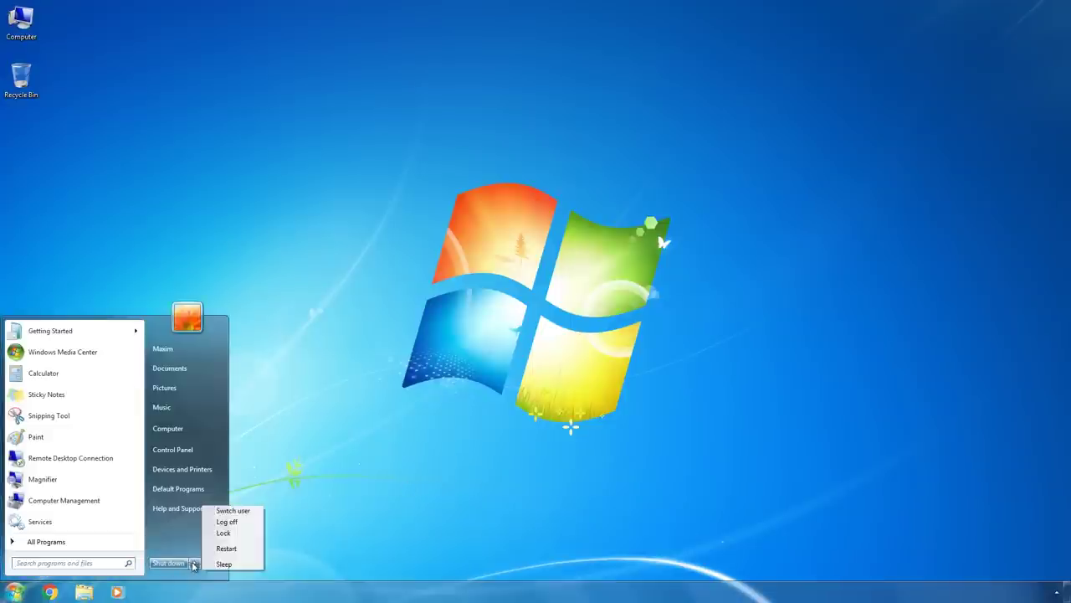
pyautogui.click(230, 553)
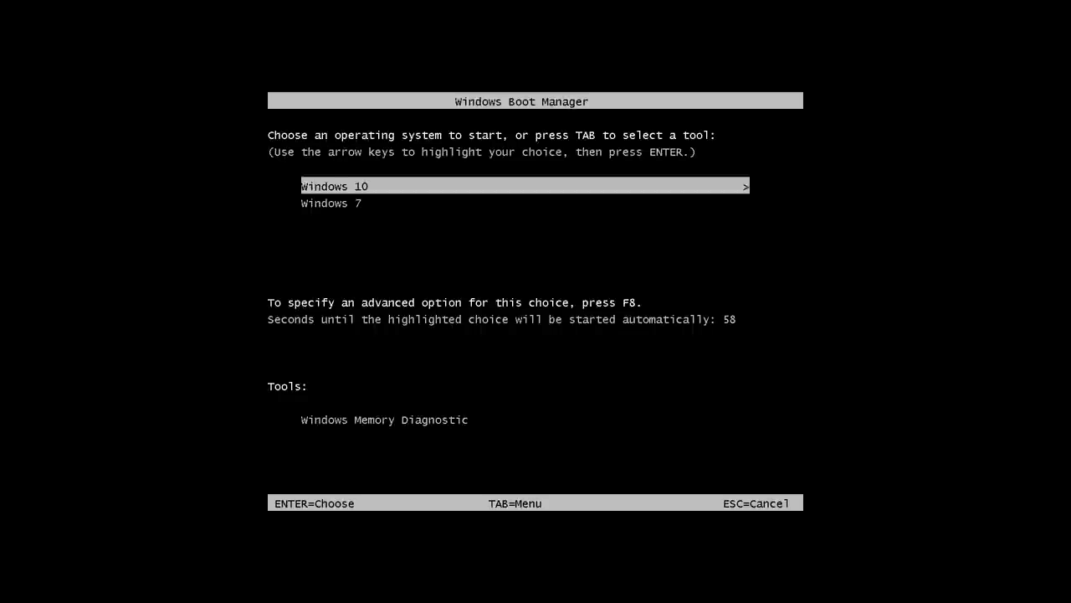
pyautogui.press('Return')
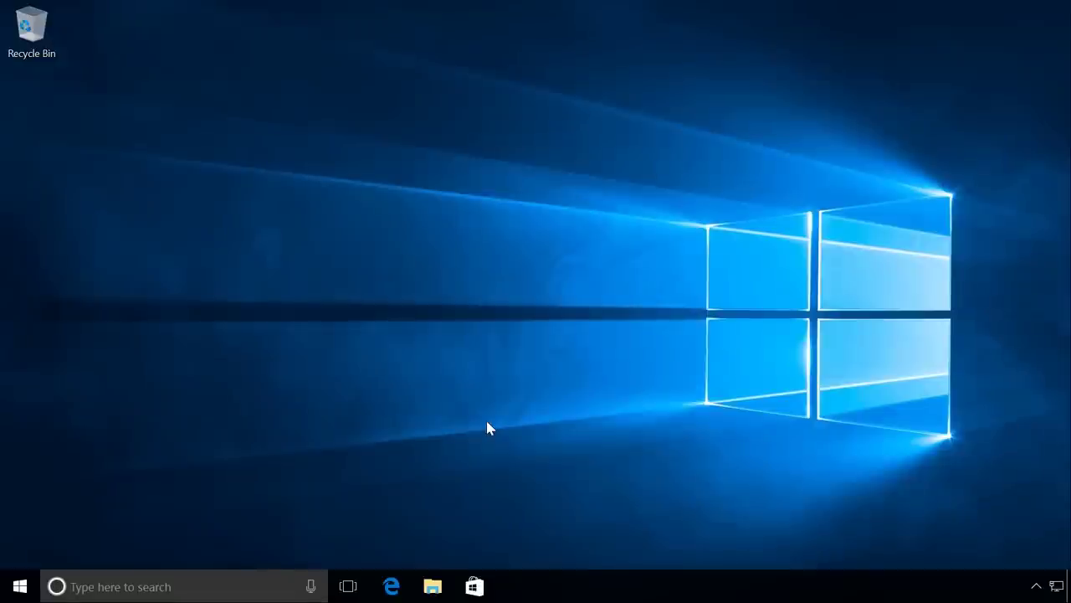
# Step: Run msconfig and set Windows 10 (C:\Windows) as the default operating system in the boot settings
pyautogui.press('super+r')
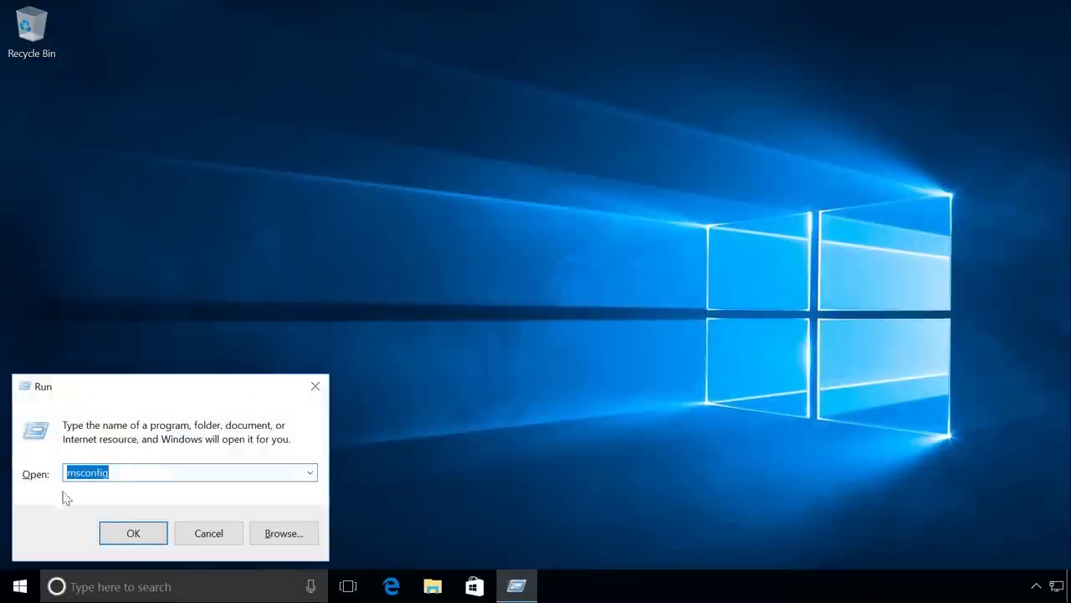
pyautogui.click(131, 534)
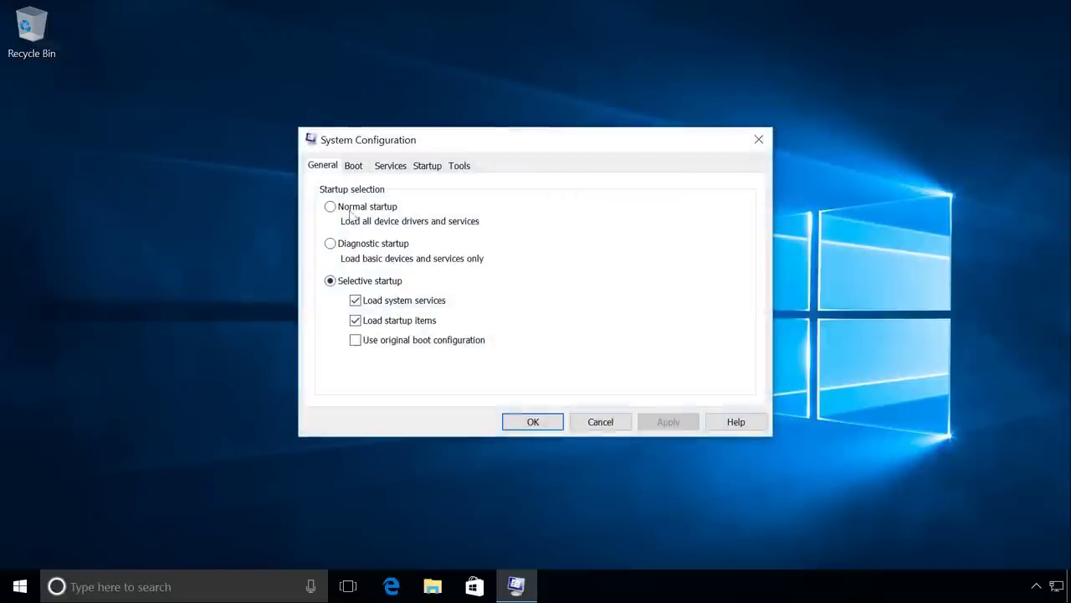
pyautogui.click(356, 170)
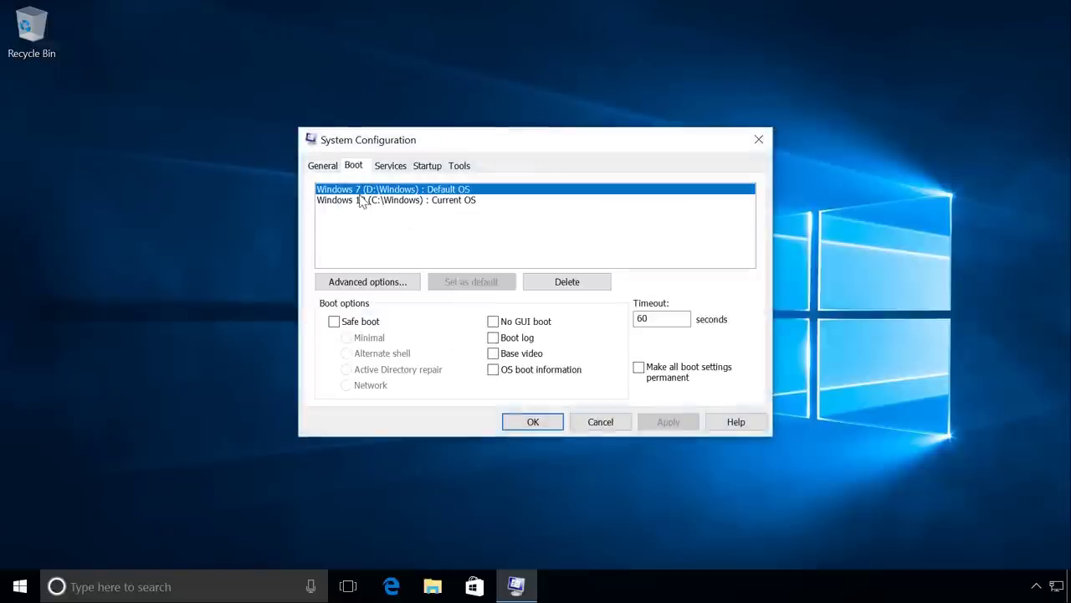
pyautogui.click(362, 202)
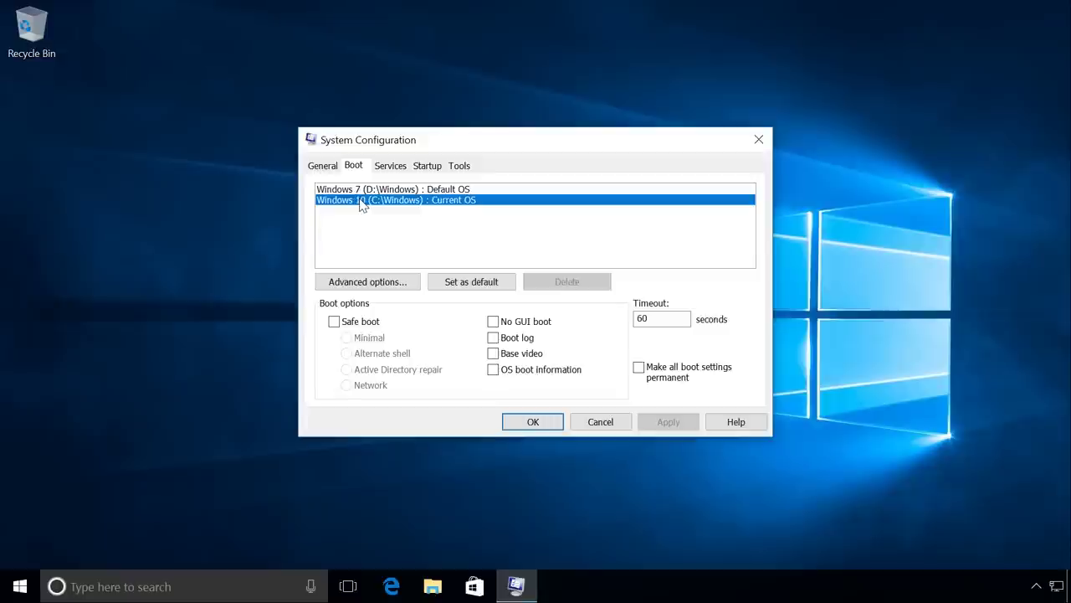
pyautogui.click(470, 284)
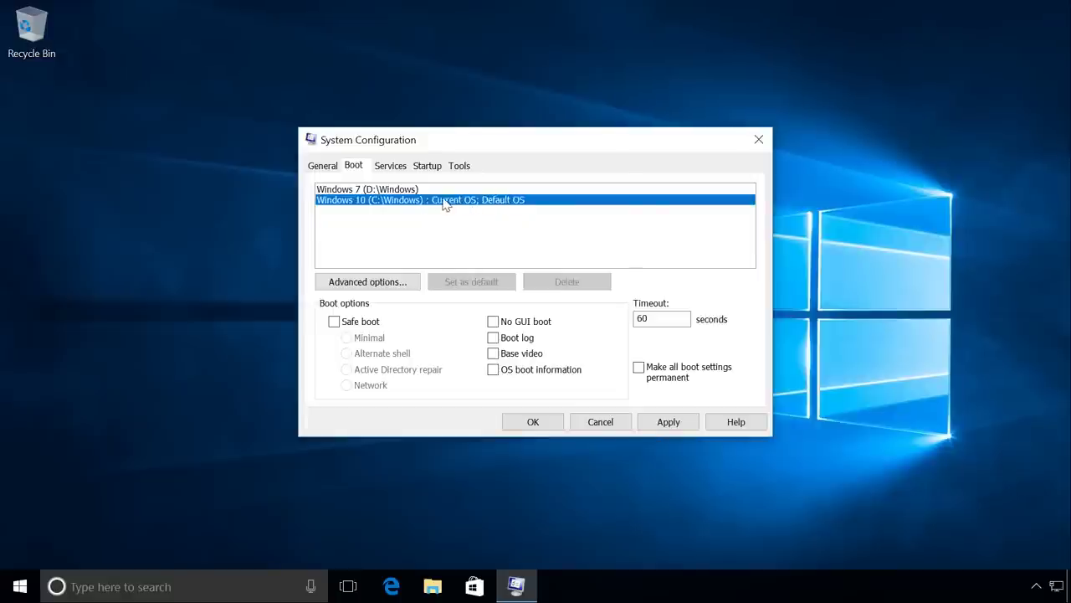
# Step: Delete the Windows 7 (D:\Windows) entry from the boot list
pyautogui.click(410, 191)
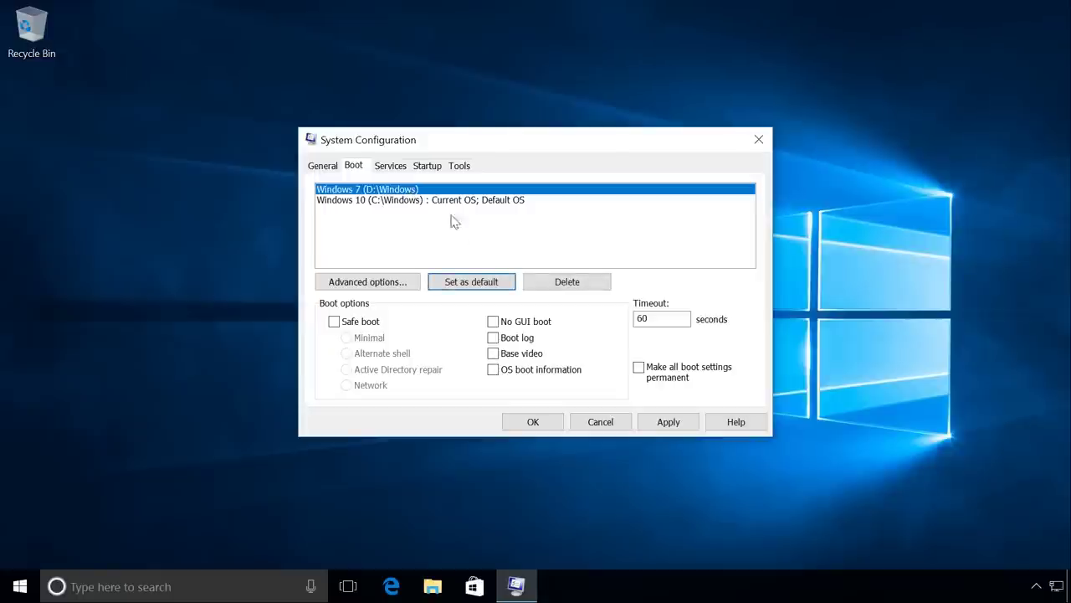
pyautogui.click(563, 284)
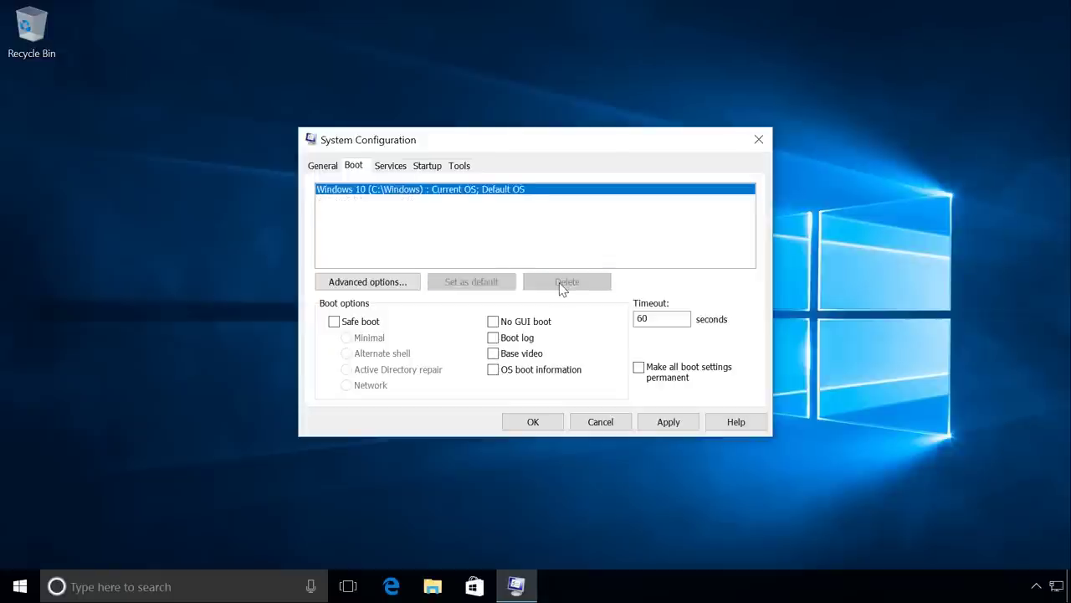
# Step: Apply the changed boot list in System Configuration
pyautogui.click(667, 422)
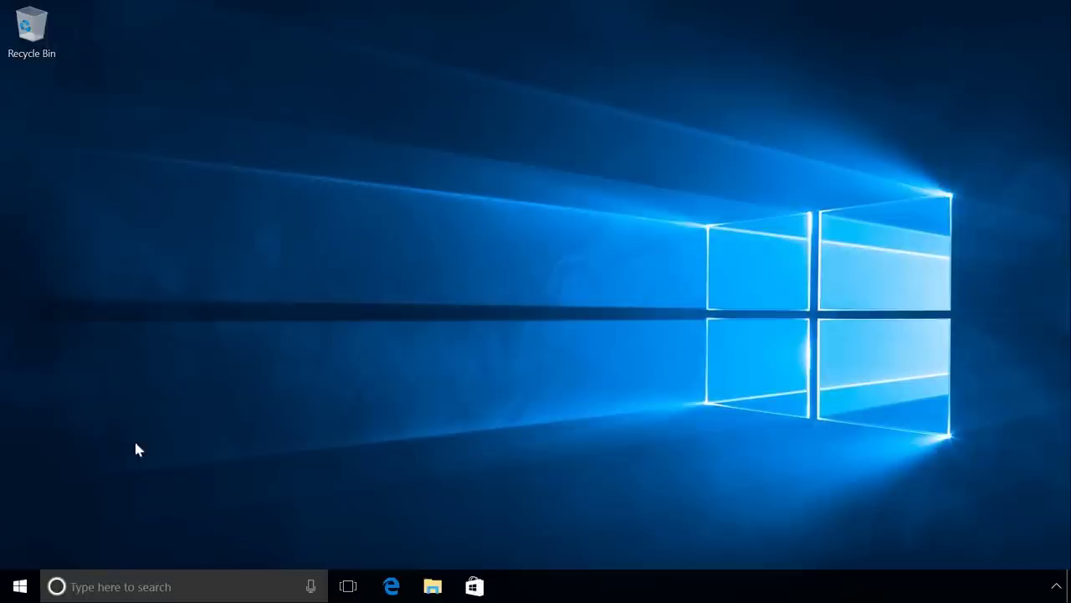
# Step: In Disk Management, quick-format the Windows 7 (D:) volume on Disk 0 as NTFS with the default allocation unit size, and close the window
pyautogui.rightClick(20, 588)
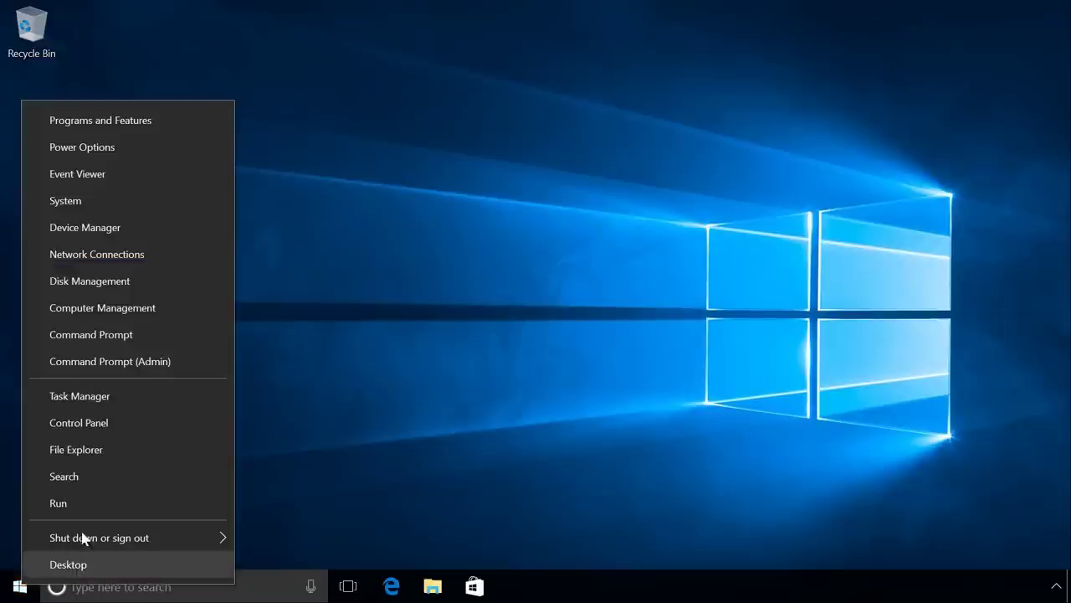
pyautogui.click(126, 285)
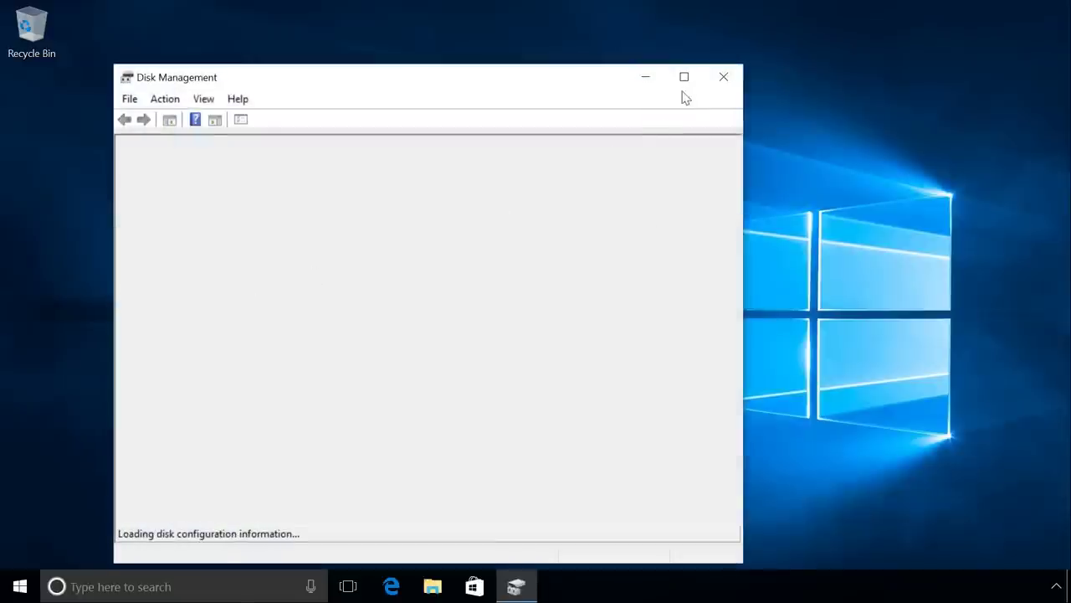
pyautogui.click(684, 78)
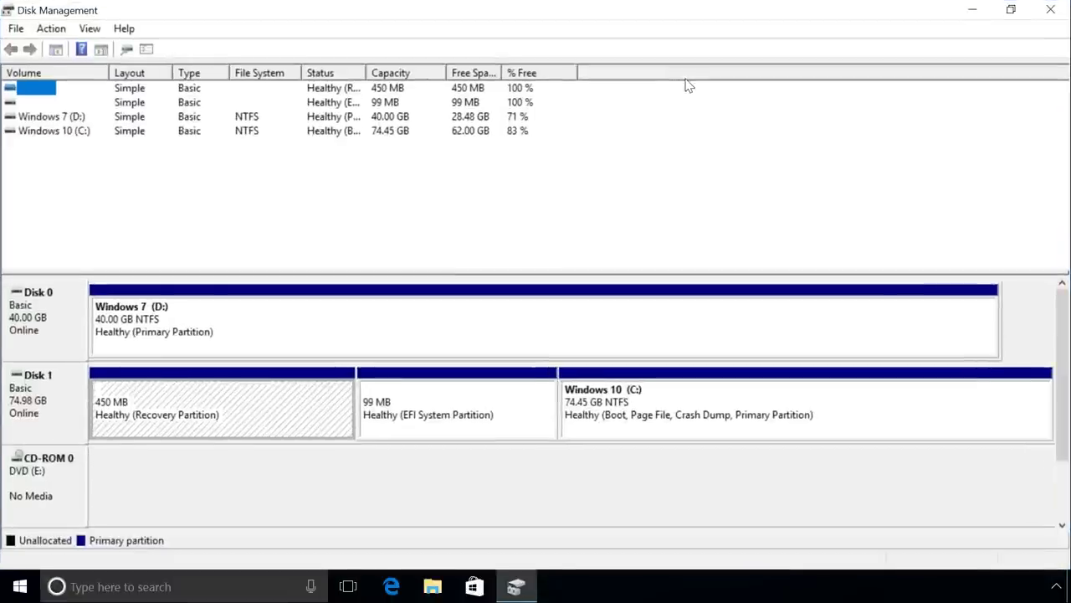
pyautogui.rightClick(401, 321)
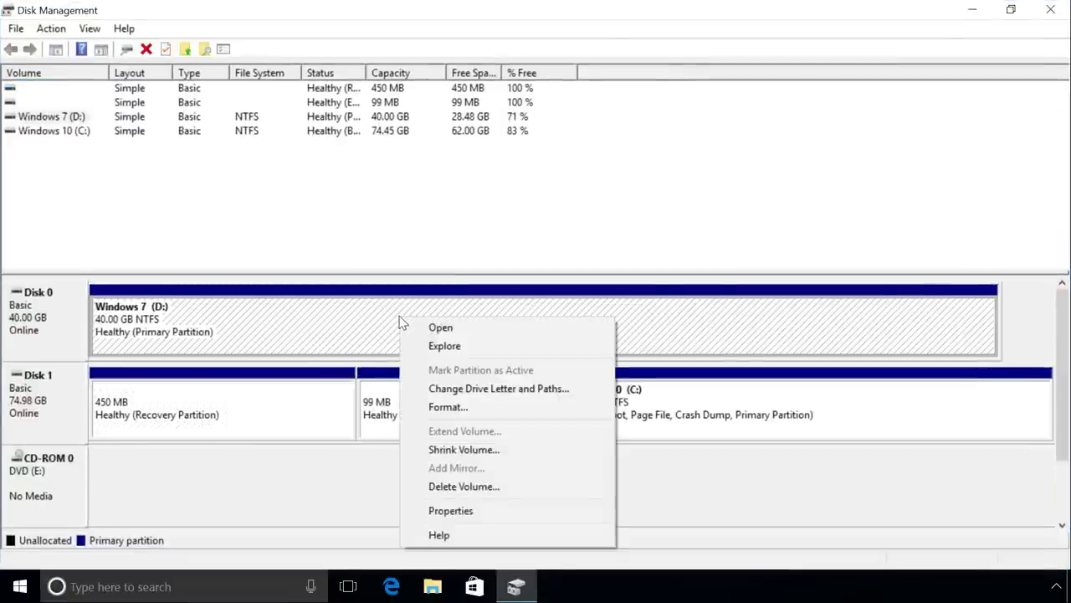
pyautogui.click(446, 408)
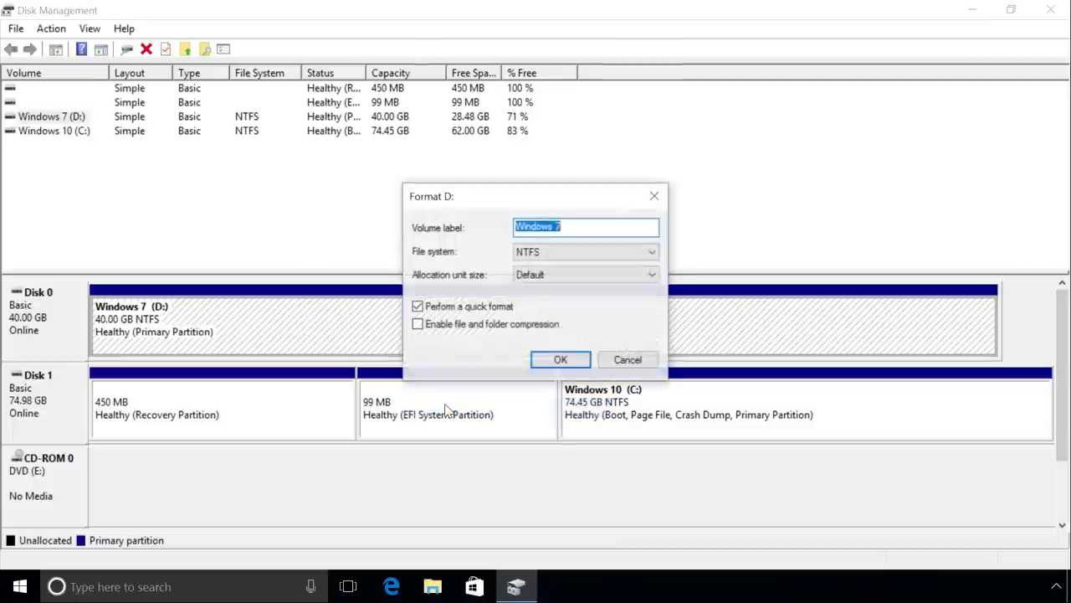
pyautogui.click(565, 362)
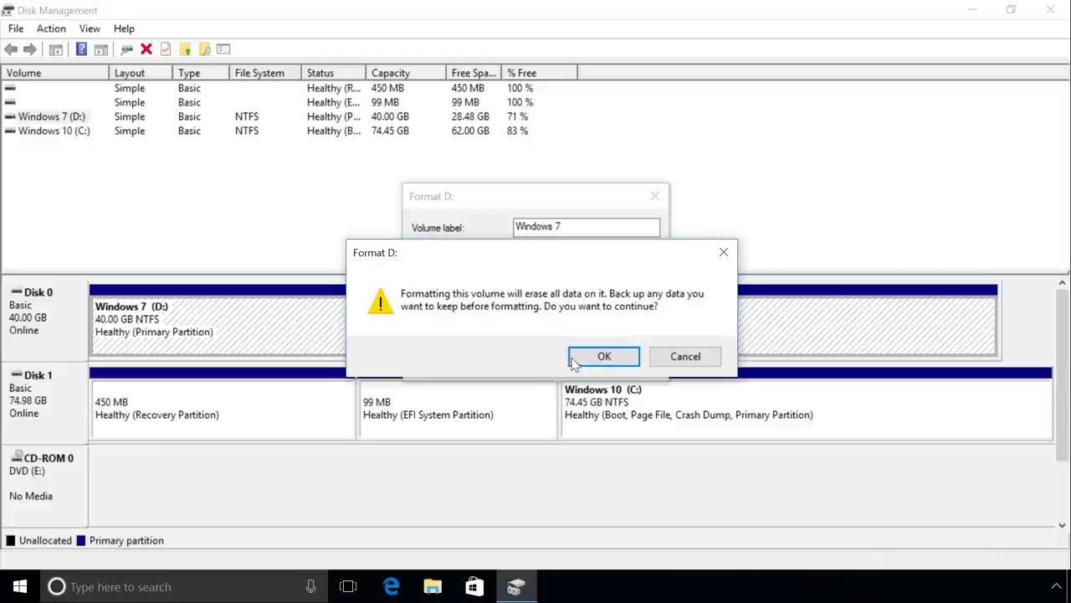
pyautogui.click(600, 355)
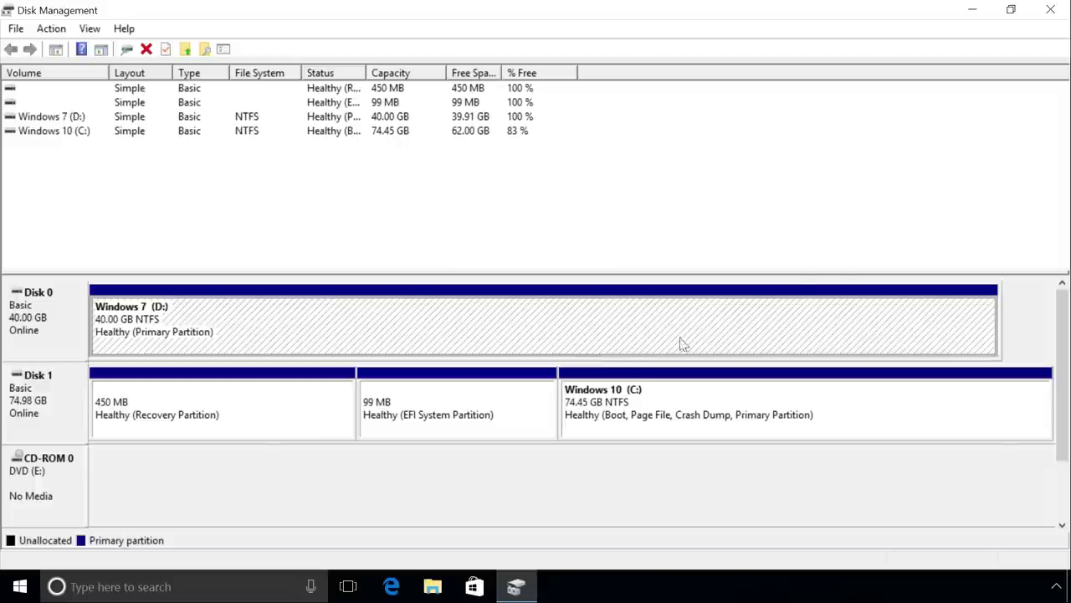
pyautogui.click(1056, 15)
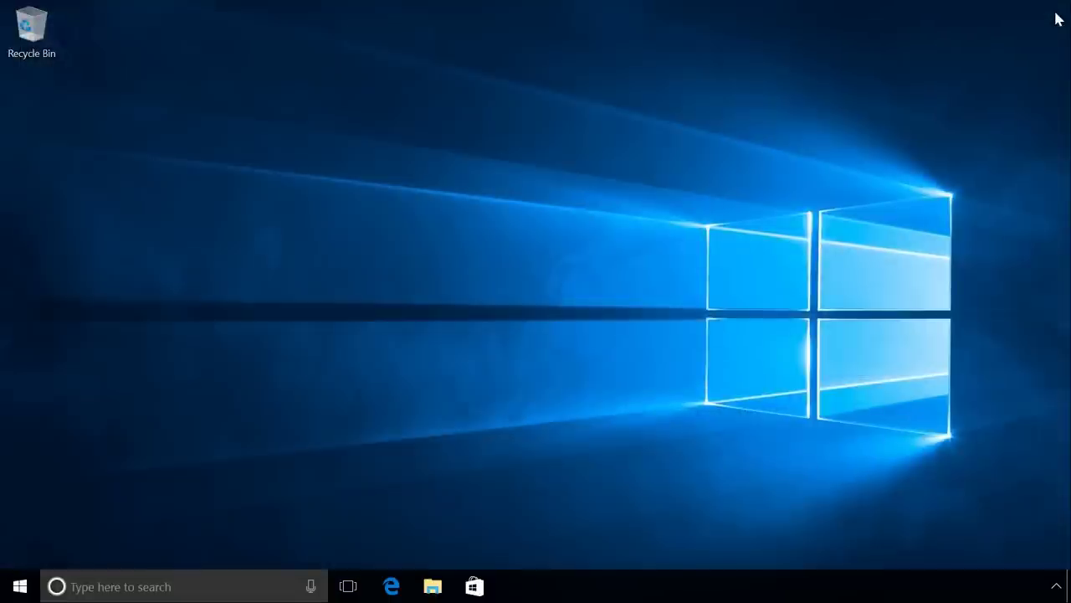